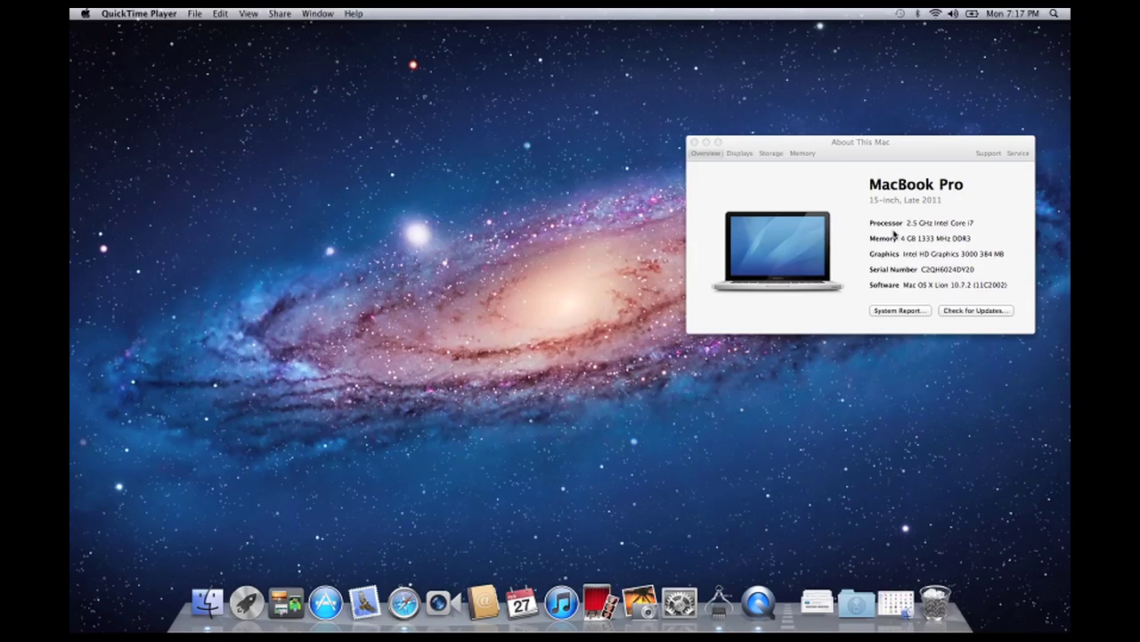
- Check Macintosh HD storage (735.39 GB free of 749.3 GB), then restore the Applications Finder window
{"action": "left_click", "coordinate": [771, 154]}
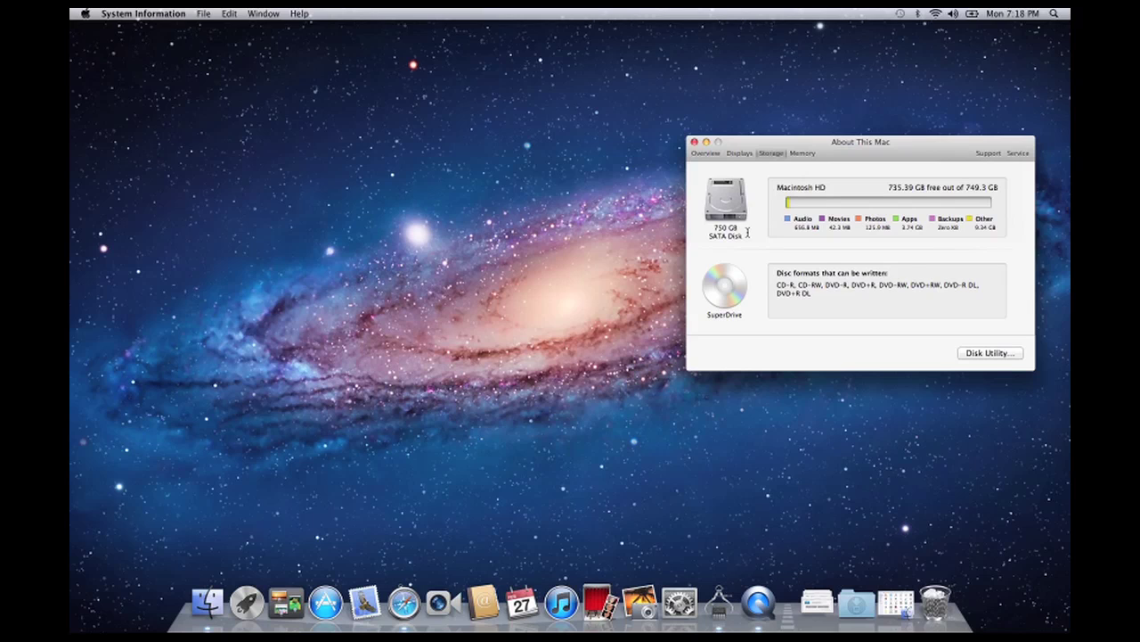
{"action": "left_click", "coordinate": [896, 603]}
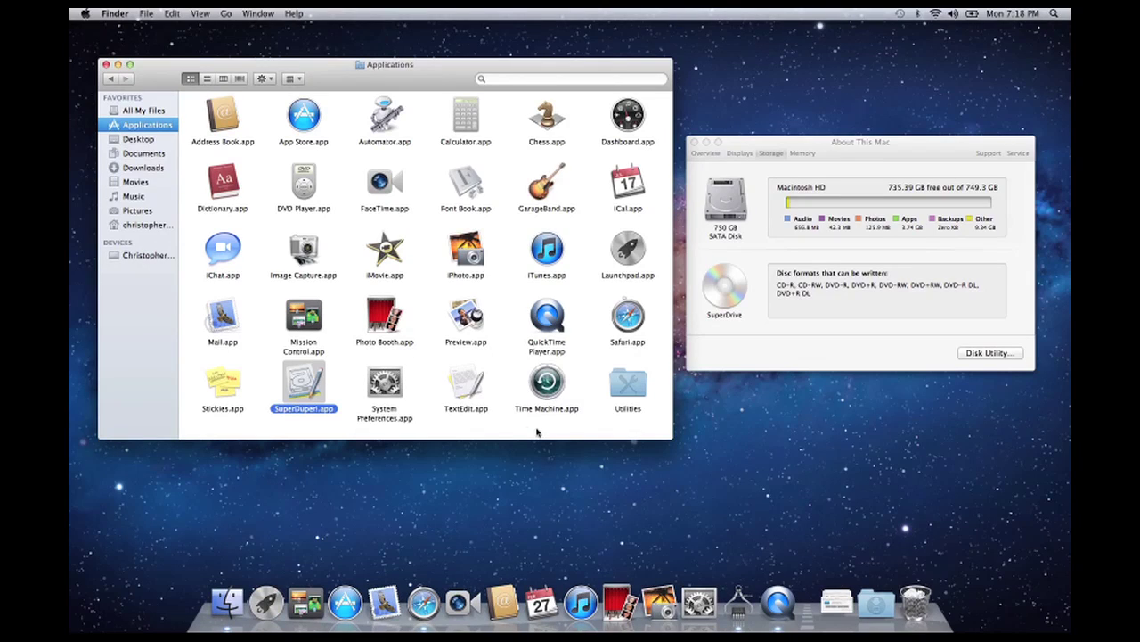
- Browse the computer's top level in Finder, selecting Macintosh HD and Network, then clear the selection
{"action": "left_click", "coordinate": [133, 256]}
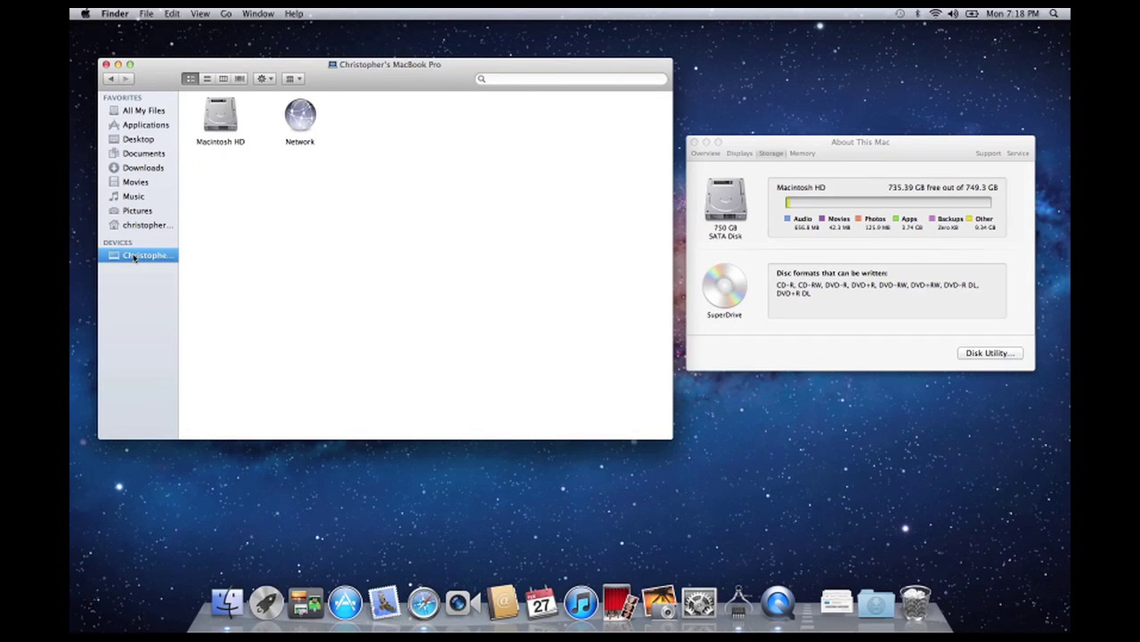
{"action": "left_click", "coordinate": [224, 123]}
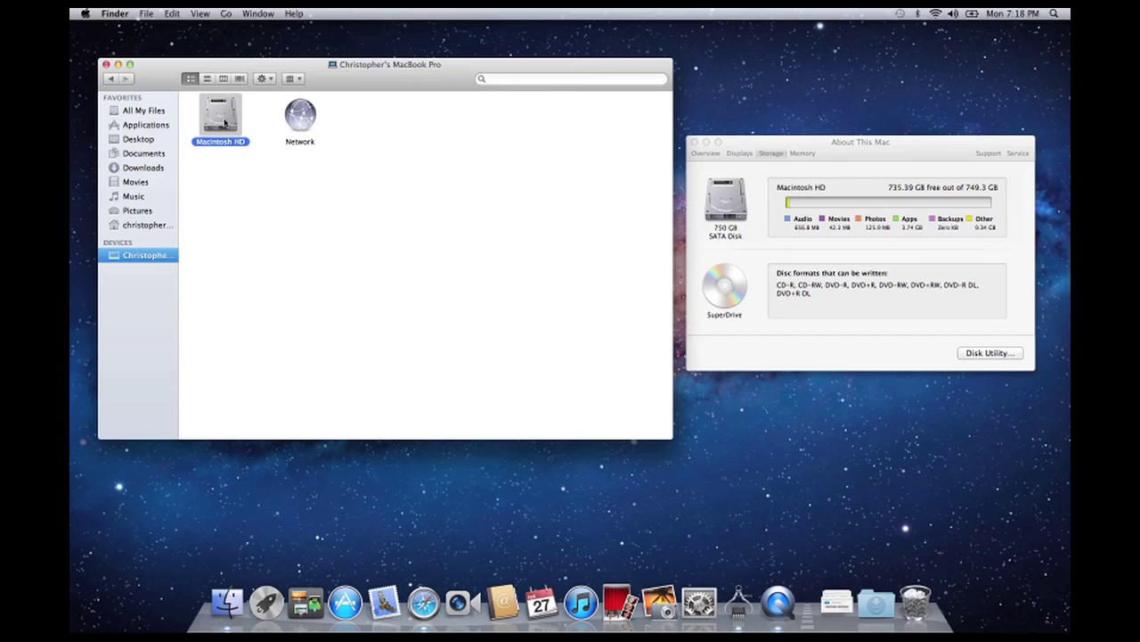
{"action": "left_click", "coordinate": [296, 128]}
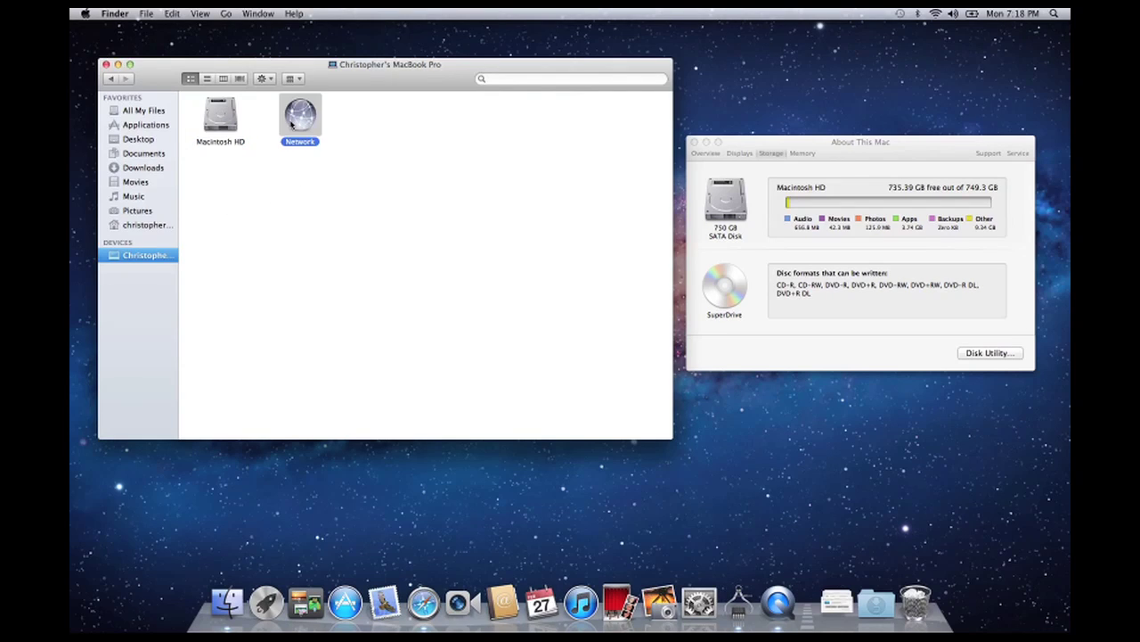
{"action": "left_click", "coordinate": [210, 128]}
{"action": "left_click", "coordinate": [218, 196]}
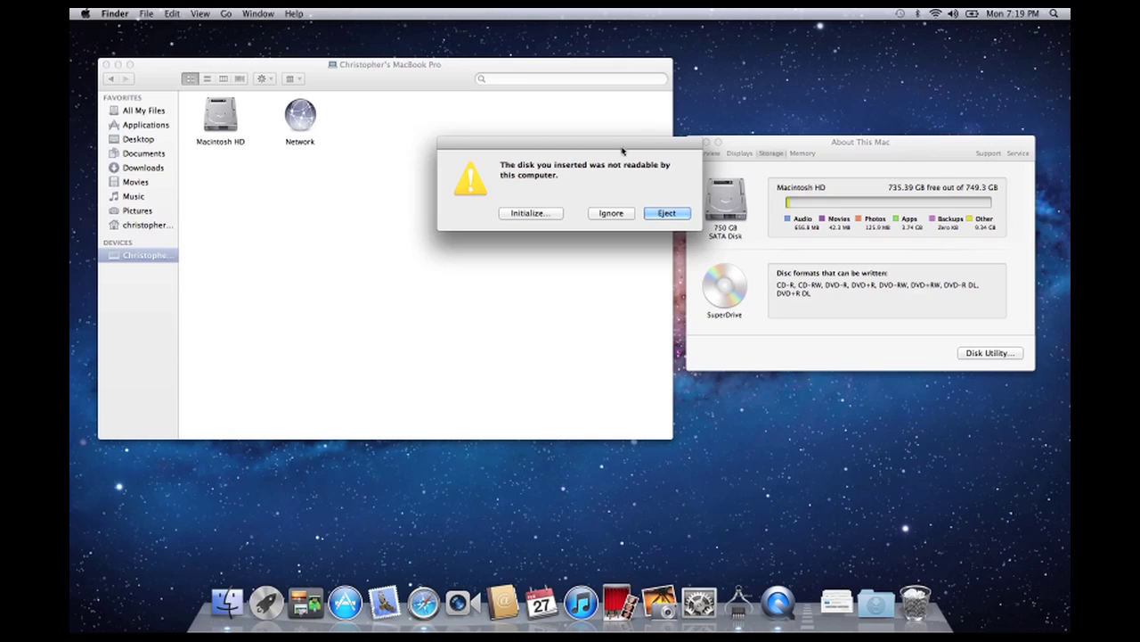
- Erase the 128.04 GB M4-CT128 SSD in Disk Utility as Mac OS Extended (Journaled), named Untitled
{"action": "left_click", "coordinate": [524, 214]}
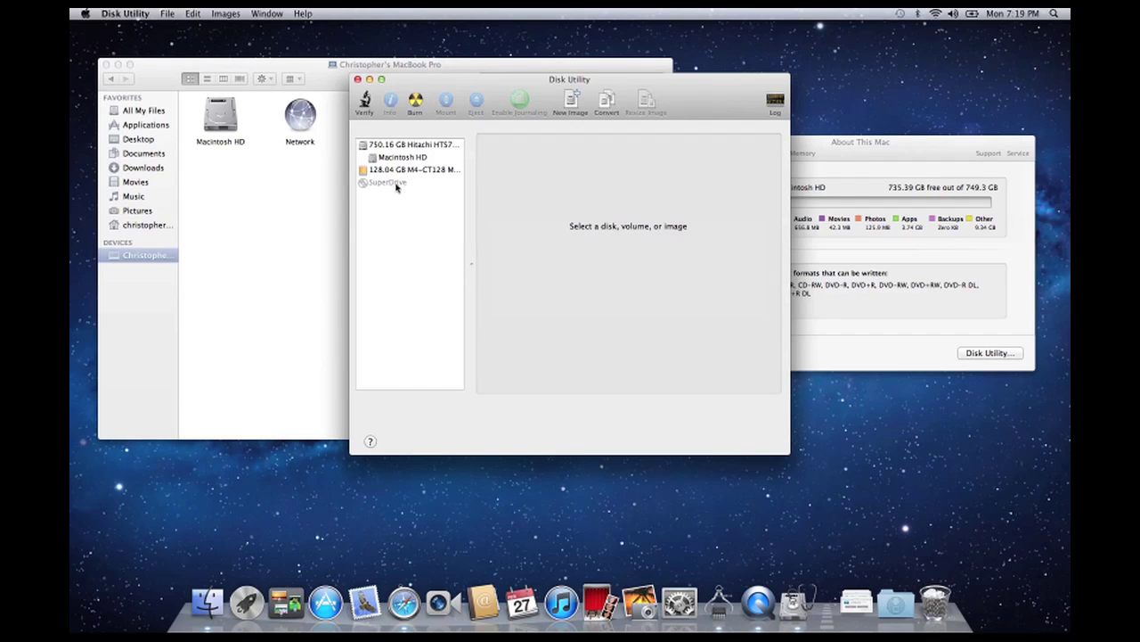
{"action": "left_click", "coordinate": [392, 172]}
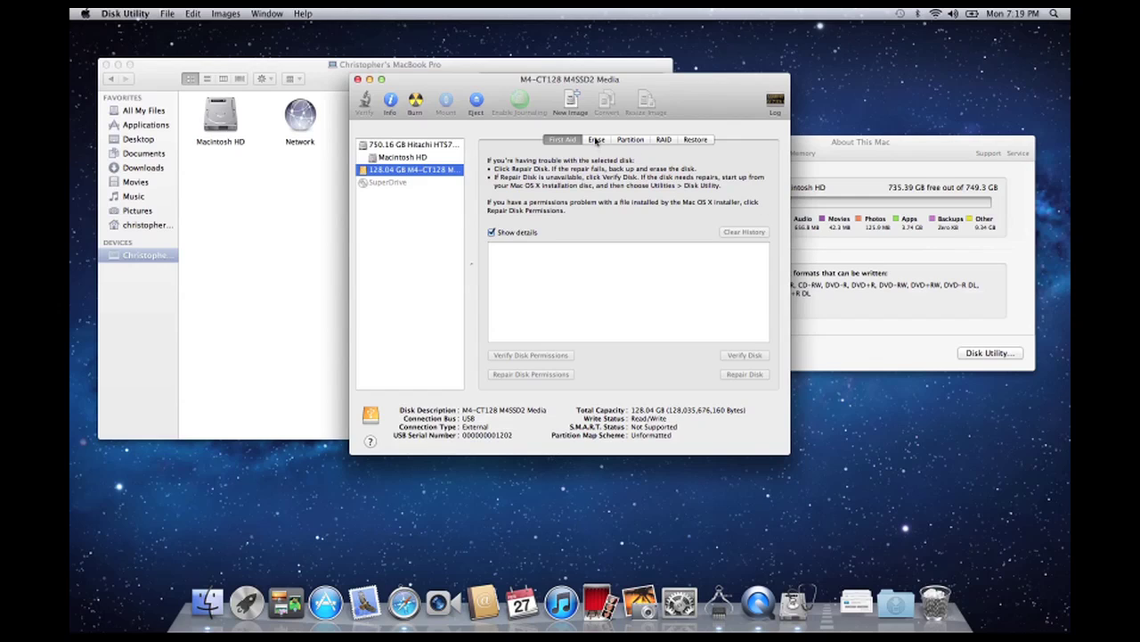
{"action": "left_click", "coordinate": [596, 140]}
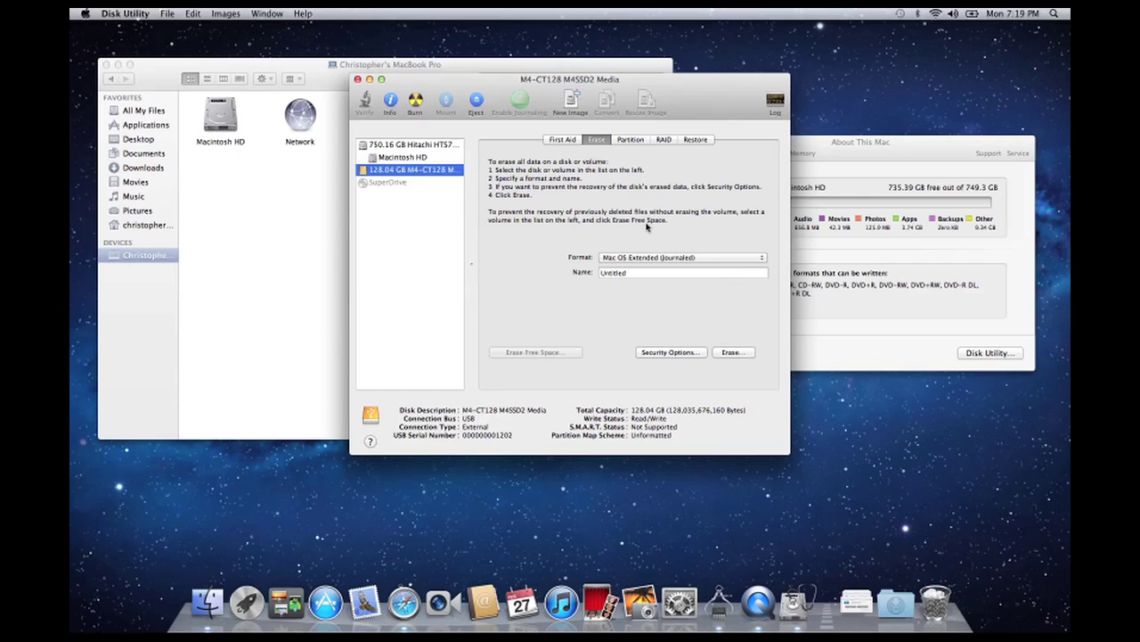
{"action": "left_click", "coordinate": [744, 357]}
{"action": "left_click", "coordinate": [657, 200]}
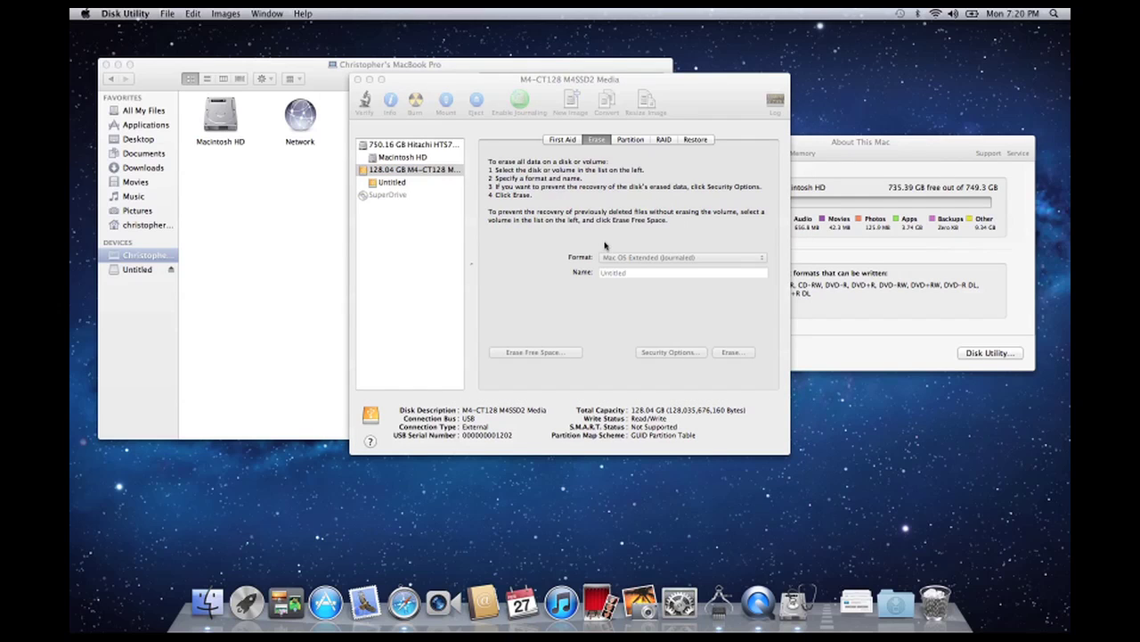
{"action": "left_click", "coordinate": [138, 271]}
- View the empty Untitled drive, then launch SuperDuper!.app from the Applications folder
{"action": "left_click", "coordinate": [139, 271]}
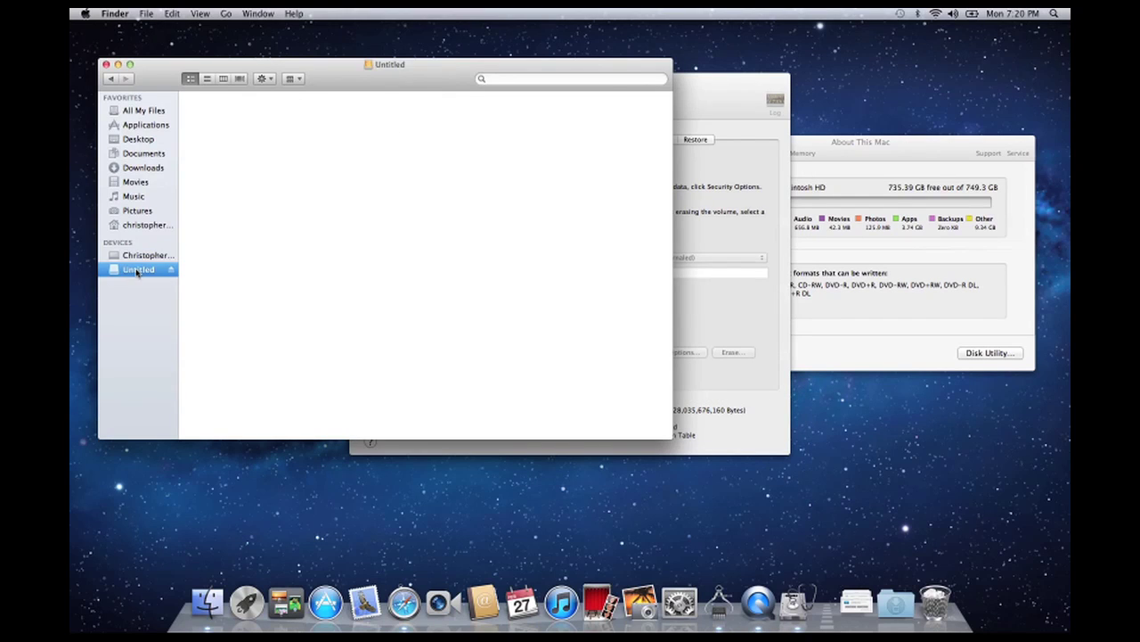
{"action": "left_click", "coordinate": [133, 125]}
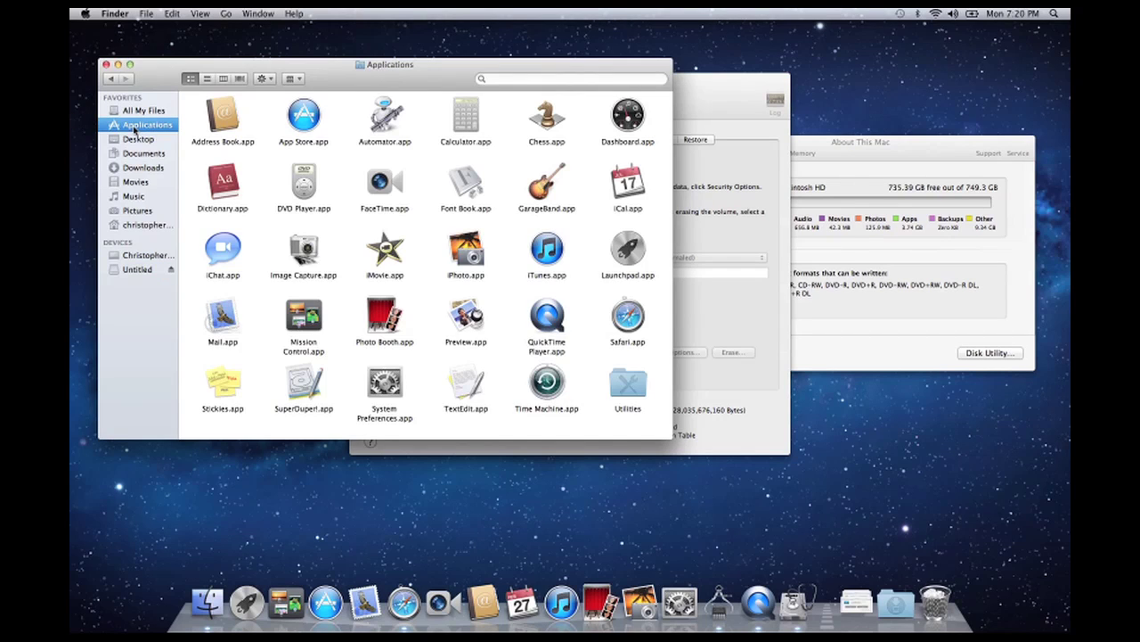
{"action": "double_click", "coordinate": [303, 385]}
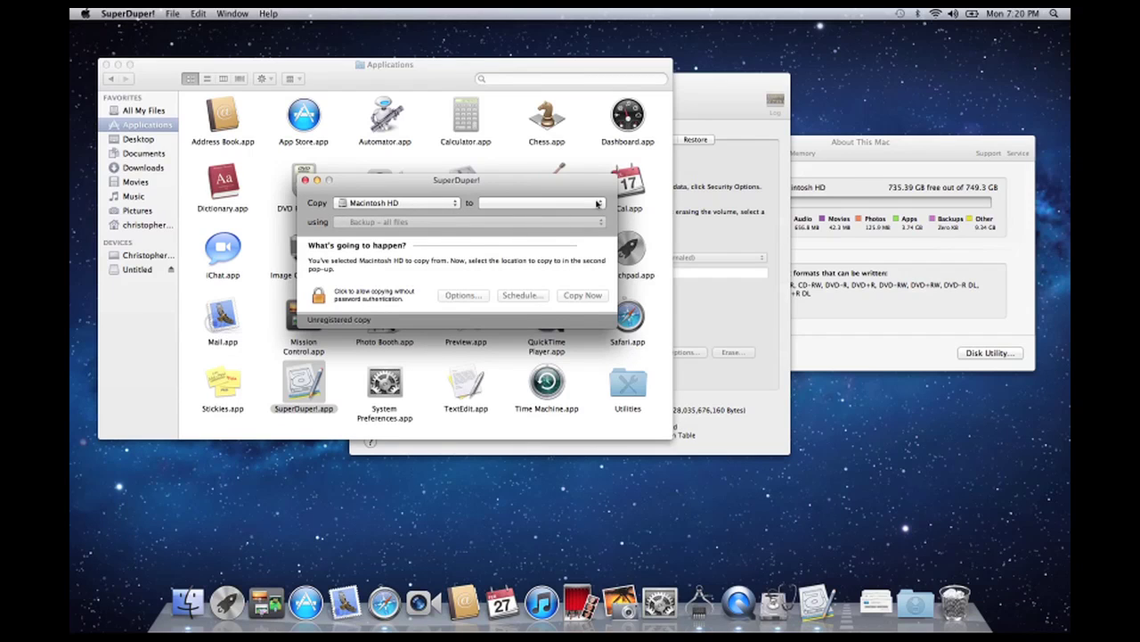
- Copy Macintosh HD to Untitled using 'Backup - all files', authorizing with the administrator password
{"action": "left_click", "coordinate": [599, 203]}
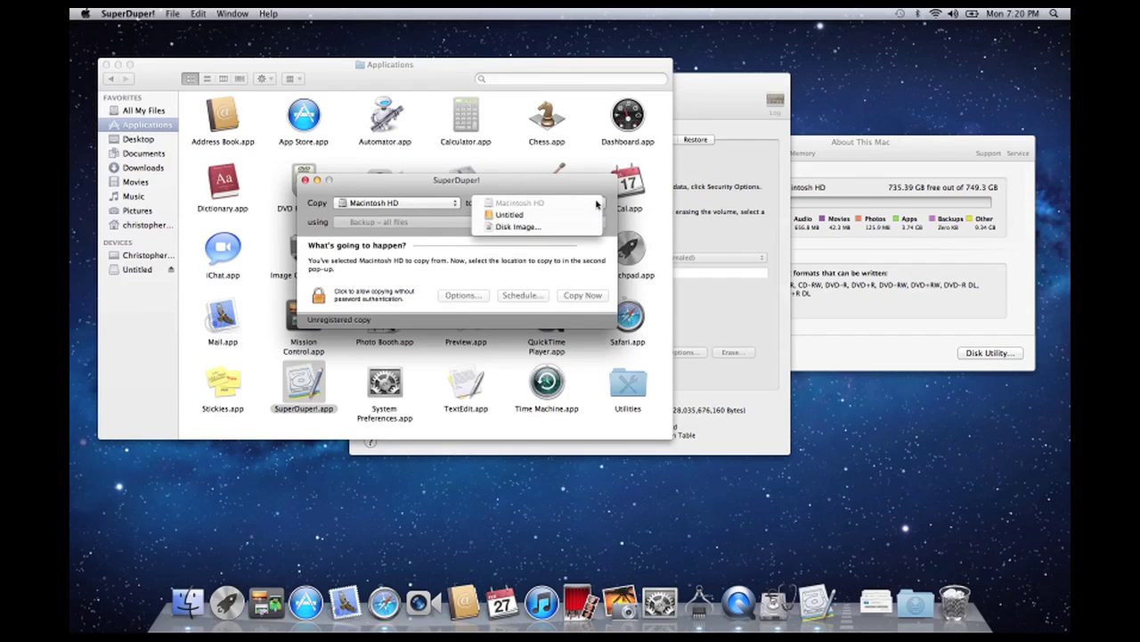
{"action": "left_click", "coordinate": [511, 215]}
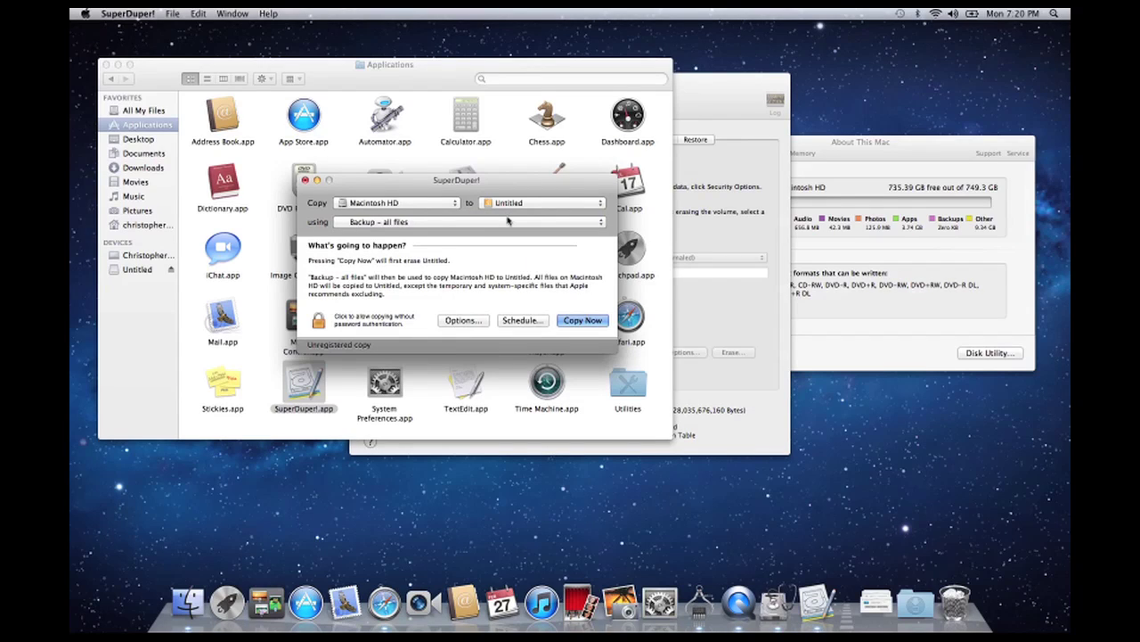
{"action": "left_click", "coordinate": [597, 222]}
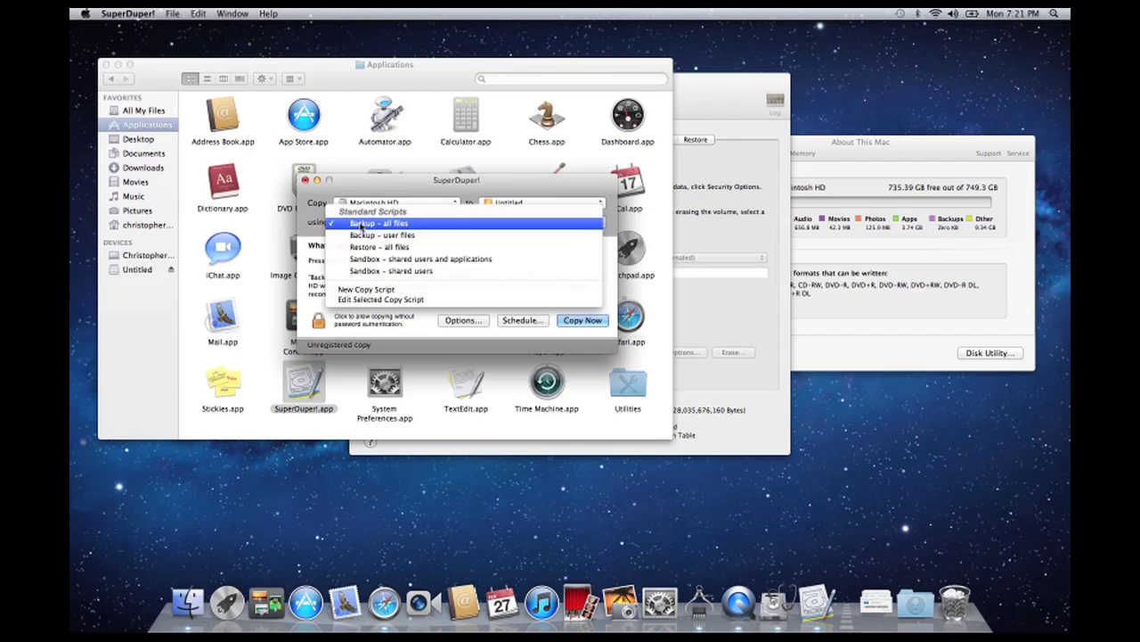
{"action": "left_click", "coordinate": [362, 227]}
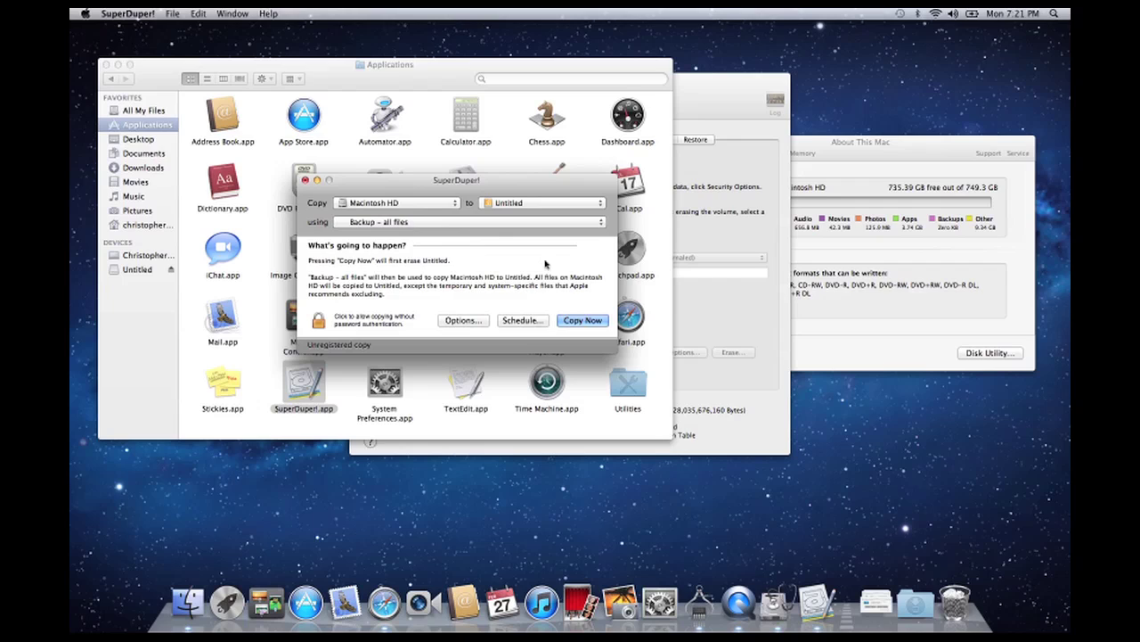
{"action": "left_click", "coordinate": [587, 321]}
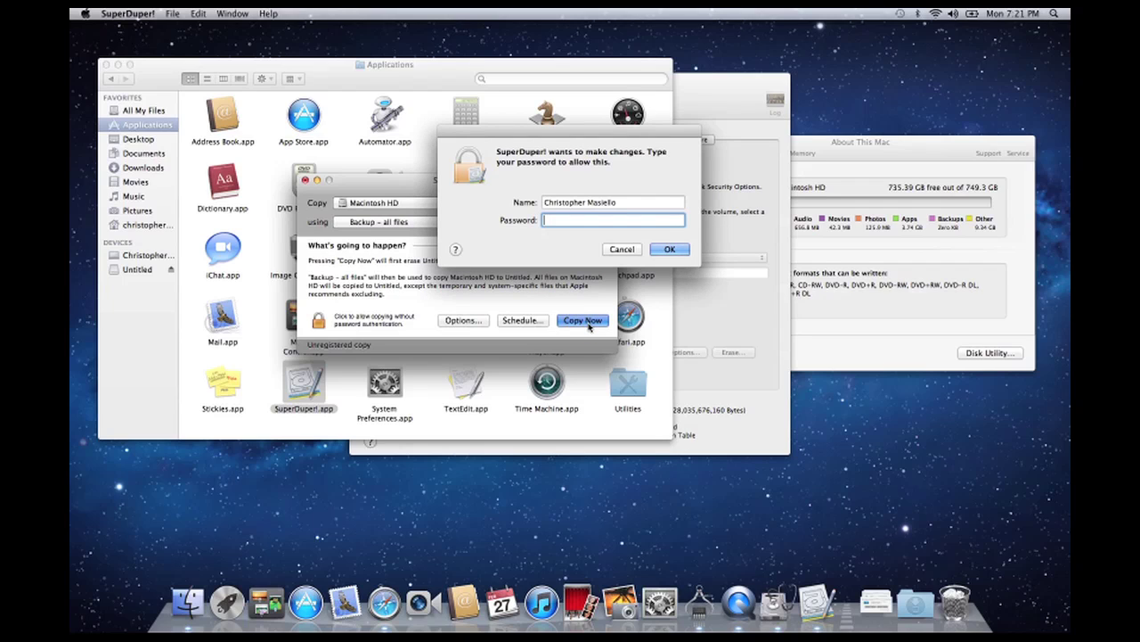
{"action": "type", "text": "password"}
{"action": "key", "text": "Return"}
- Confirm overwriting Untitled, let the bootable copy finish, defer registration and close the copy report
{"action": "left_click", "coordinate": [474, 257]}
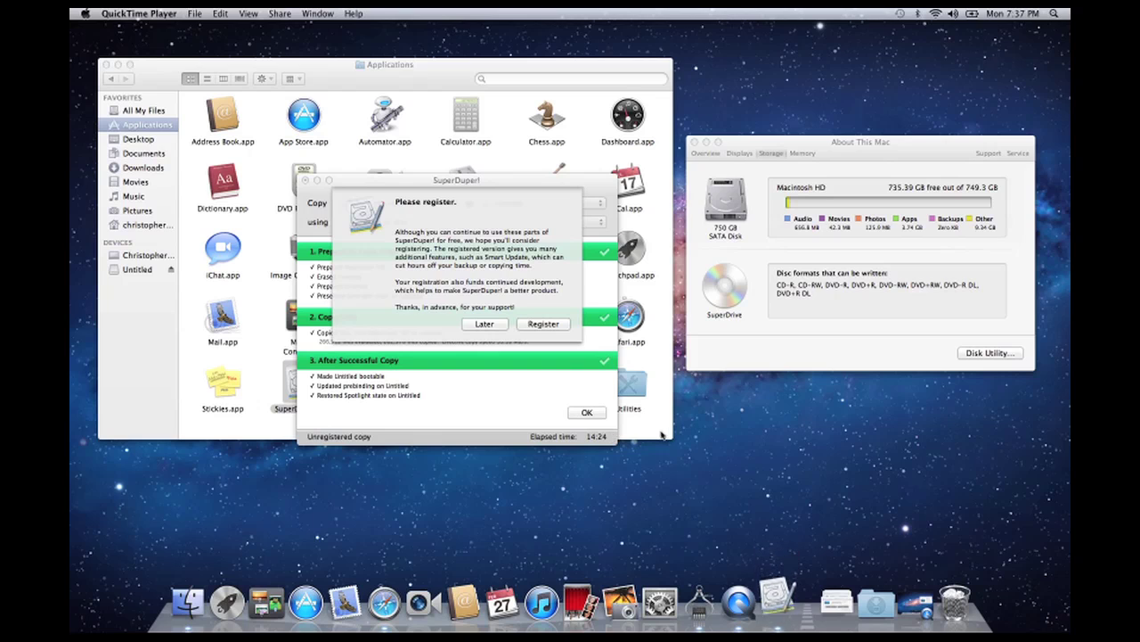
{"action": "left_click", "coordinate": [496, 327]}
{"action": "left_click", "coordinate": [496, 326]}
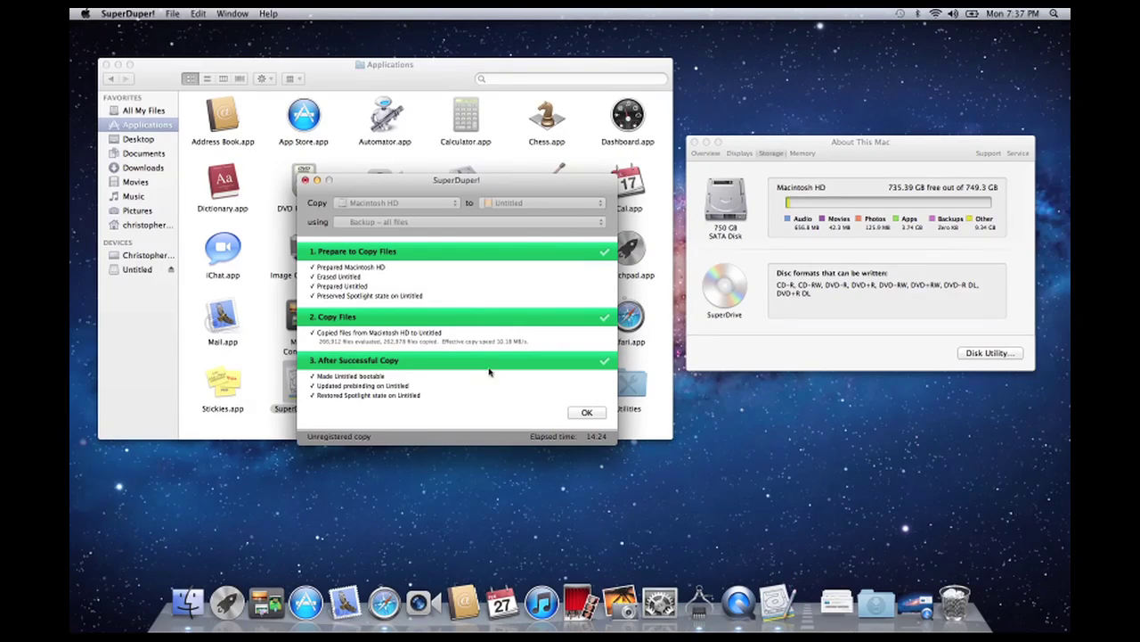
{"action": "left_click", "coordinate": [587, 412]}
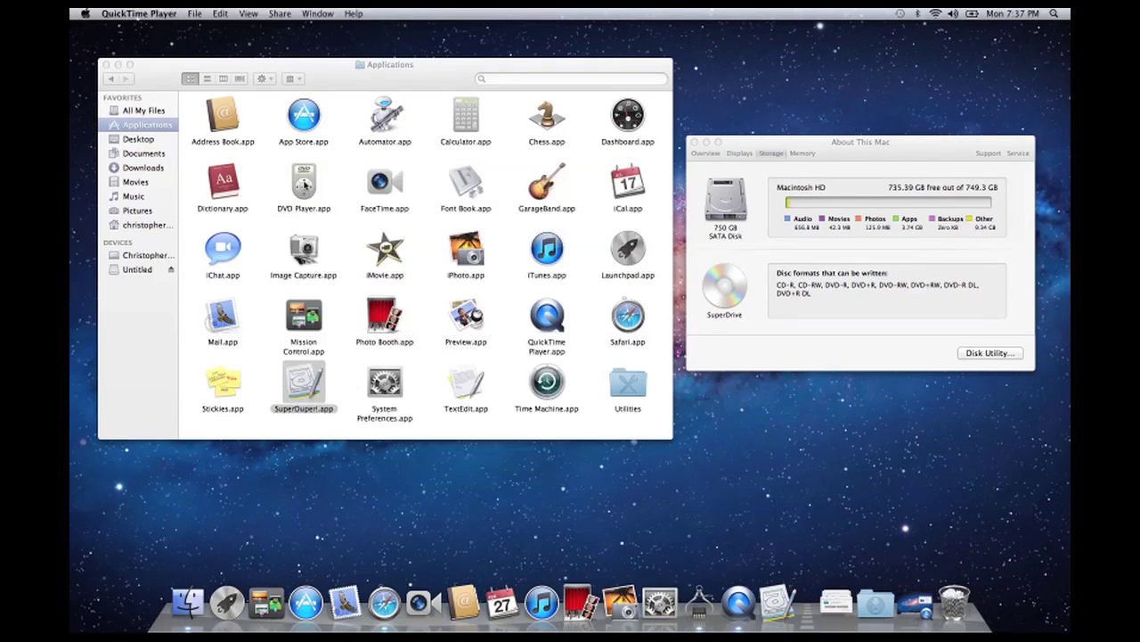
- Open the Users folder on the cloned Untitled drive and select the user's home folder
{"action": "left_click", "coordinate": [139, 271]}
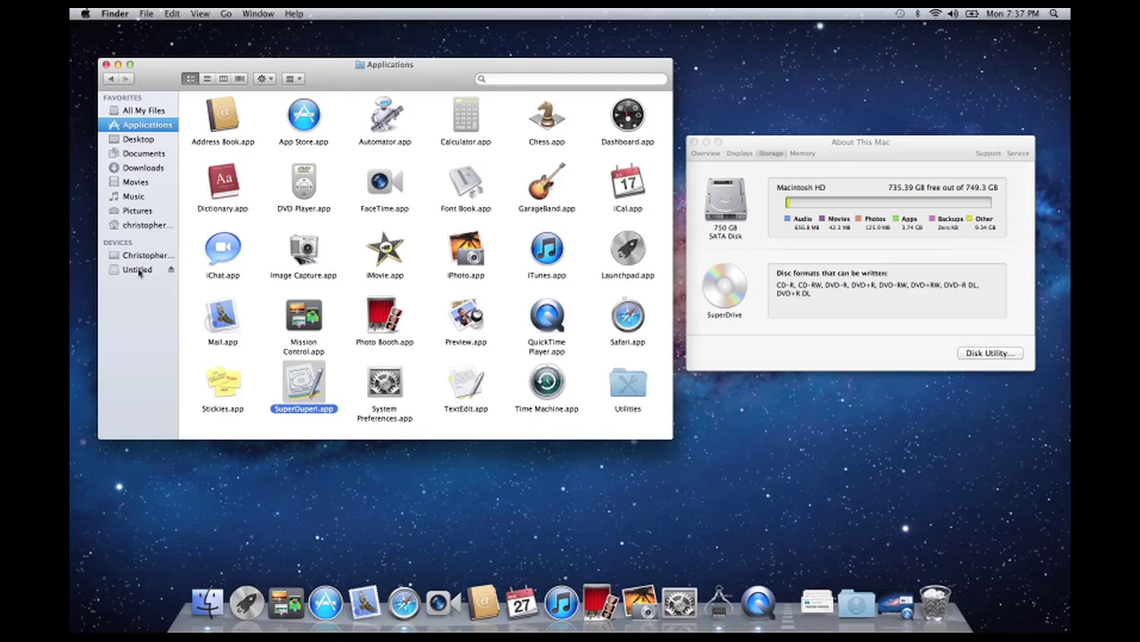
{"action": "left_click", "coordinate": [139, 270]}
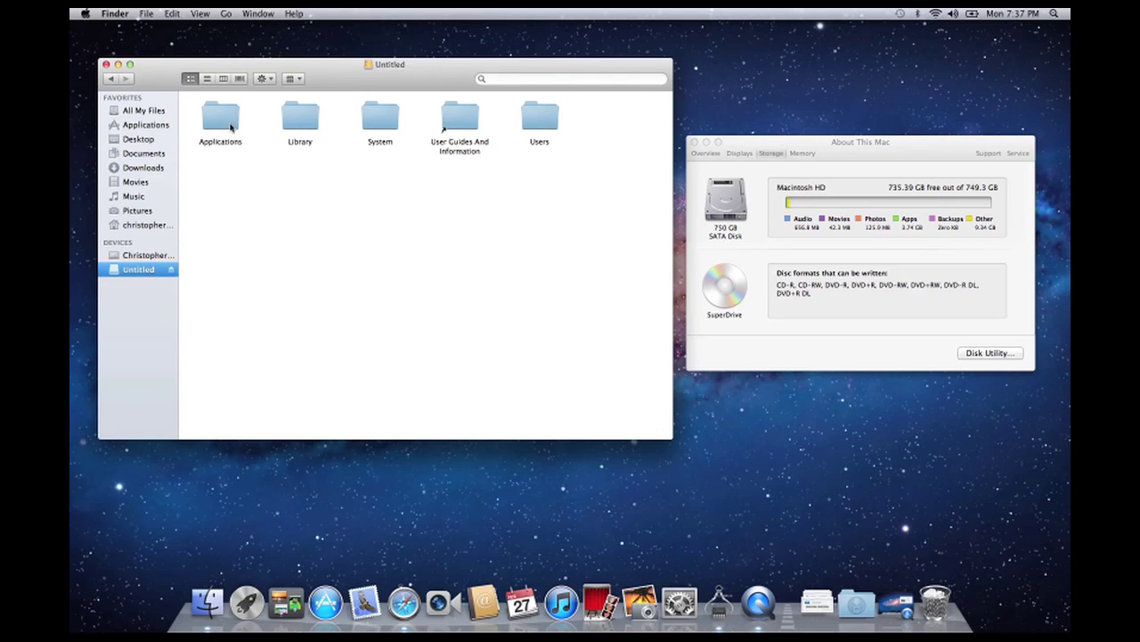
{"action": "left_click", "coordinate": [529, 126]}
{"action": "double_click", "coordinate": [529, 125]}
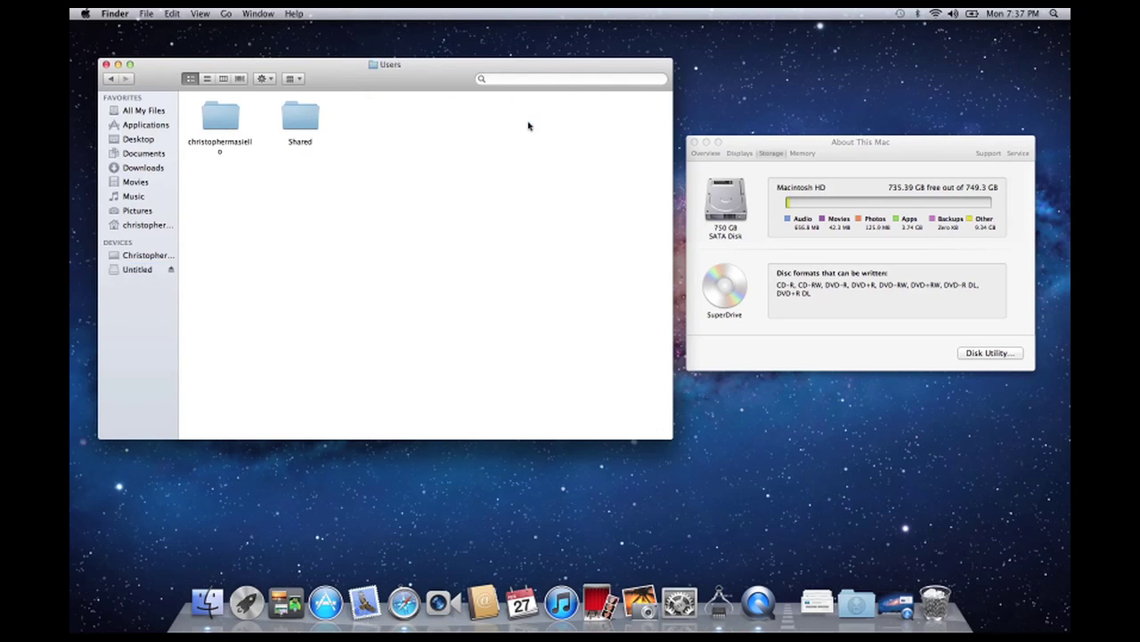
{"action": "left_click", "coordinate": [214, 114]}
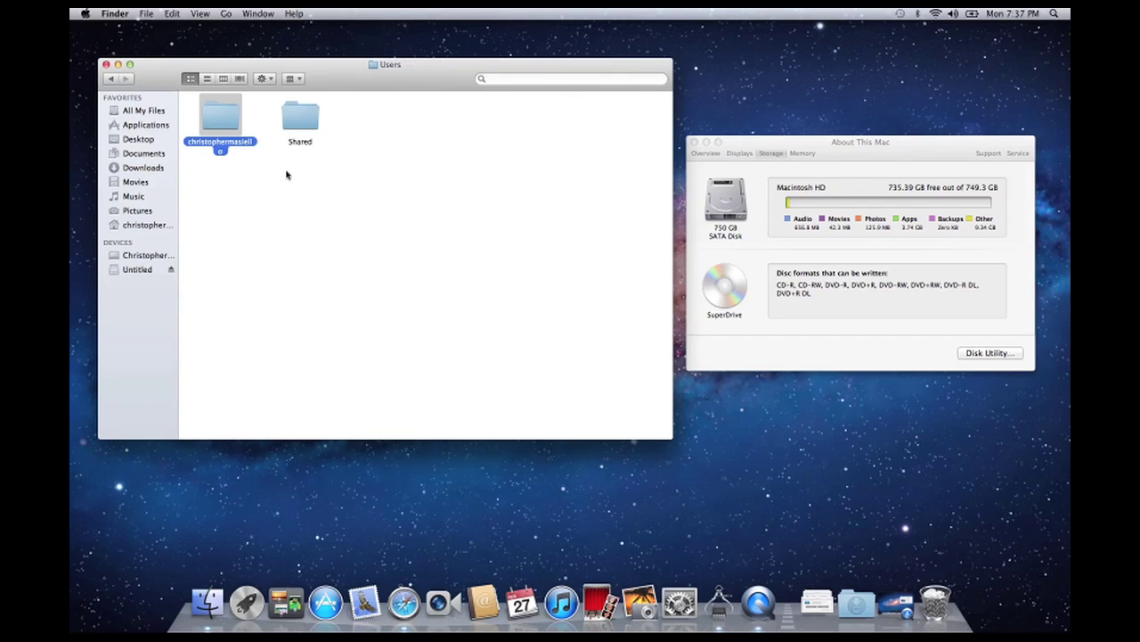